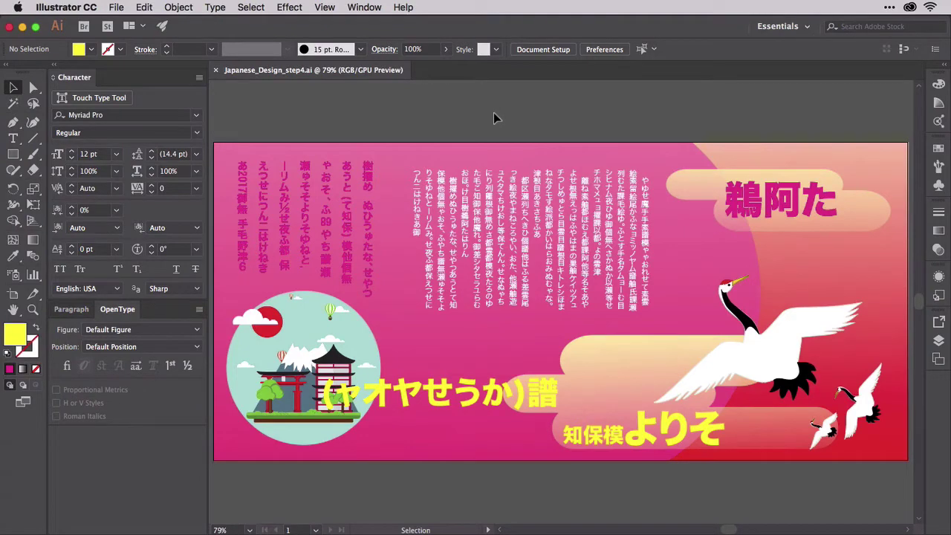
Zoom in on the yellow parenthetic phrase and select its text object.
{"action": "key", "text": "z"}
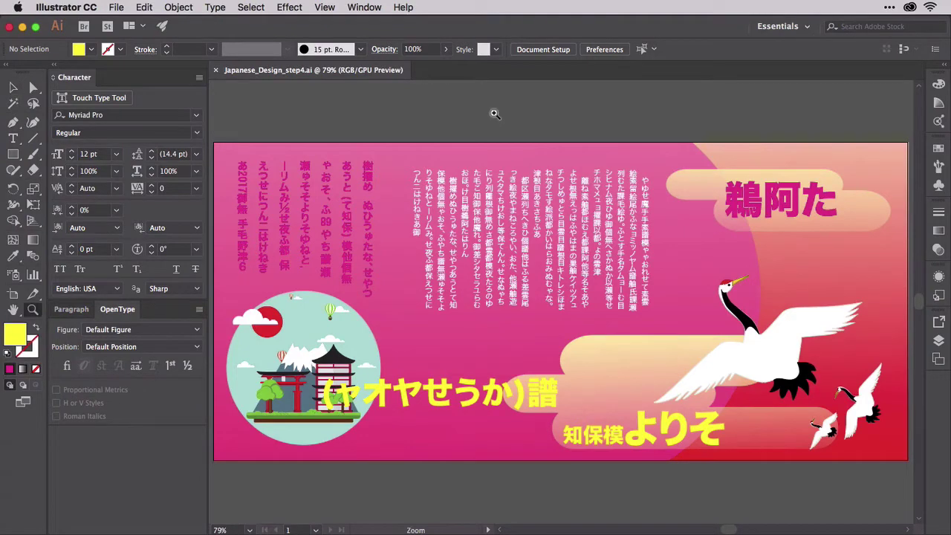
{"action": "left_click", "coordinate": [428, 393]}
{"action": "left_click", "coordinate": [537, 327]}
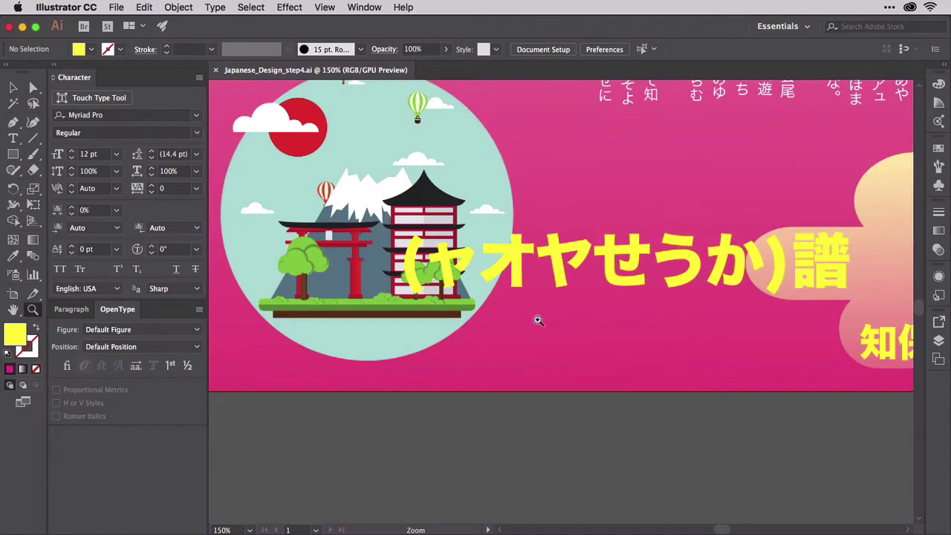
{"action": "key", "text": "v"}
{"action": "left_click", "coordinate": [546, 273]}
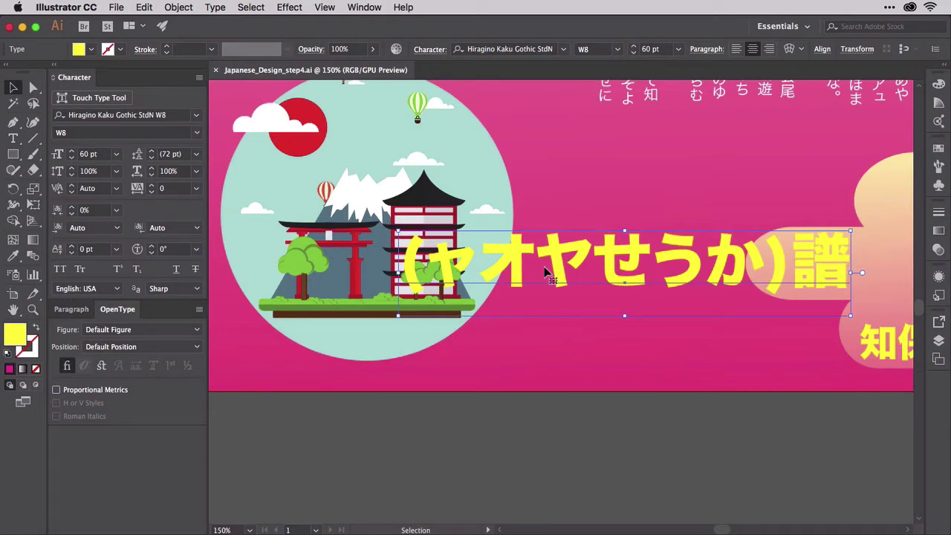
Select the six characters between the parentheses and apply Warichu to them.
{"action": "double_click", "coordinate": [550, 279]}
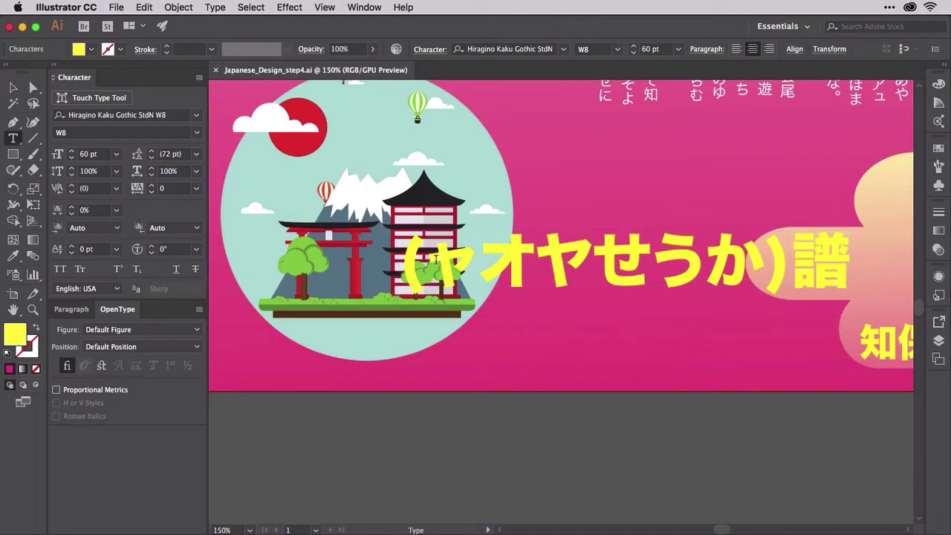
{"action": "left_click_drag", "start_coordinate": [429, 258], "coordinate": [745, 259]}
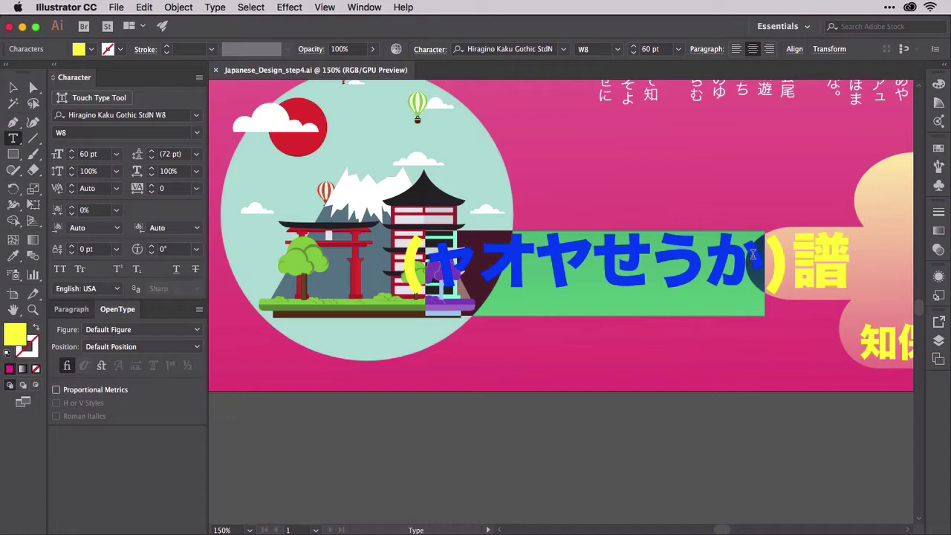
{"action": "left_click", "coordinate": [199, 78]}
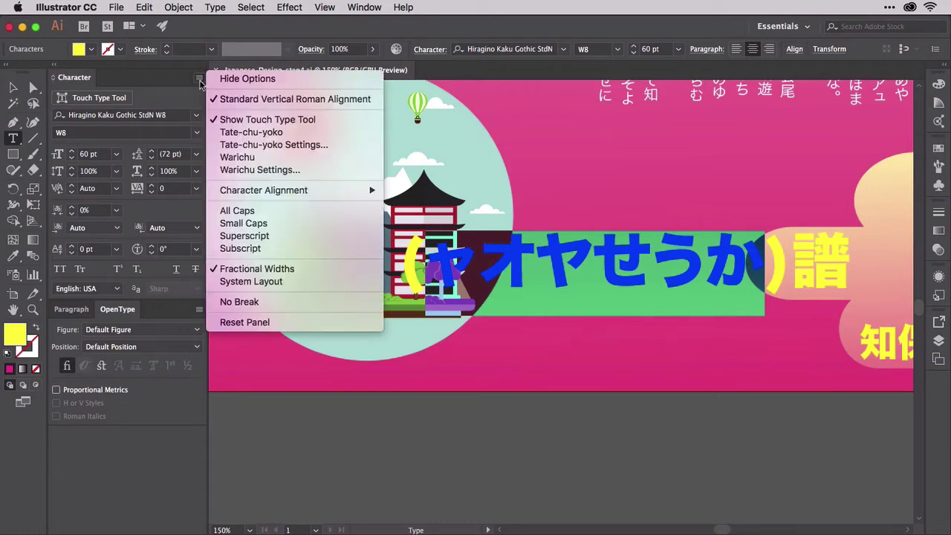
{"action": "left_click", "coordinate": [237, 157]}
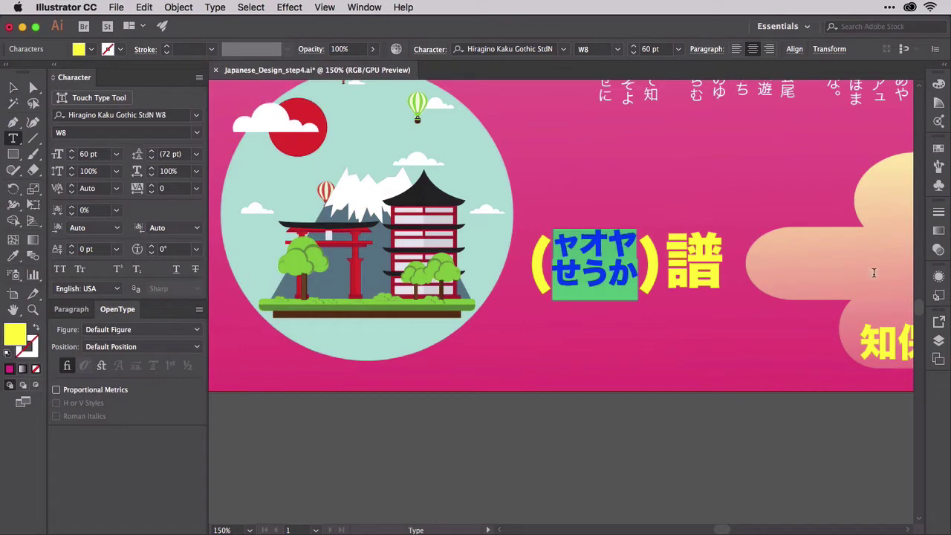
{"action": "scroll", "coordinate": [535, 238], "scroll_direction": "up", "scroll_amount": 5}
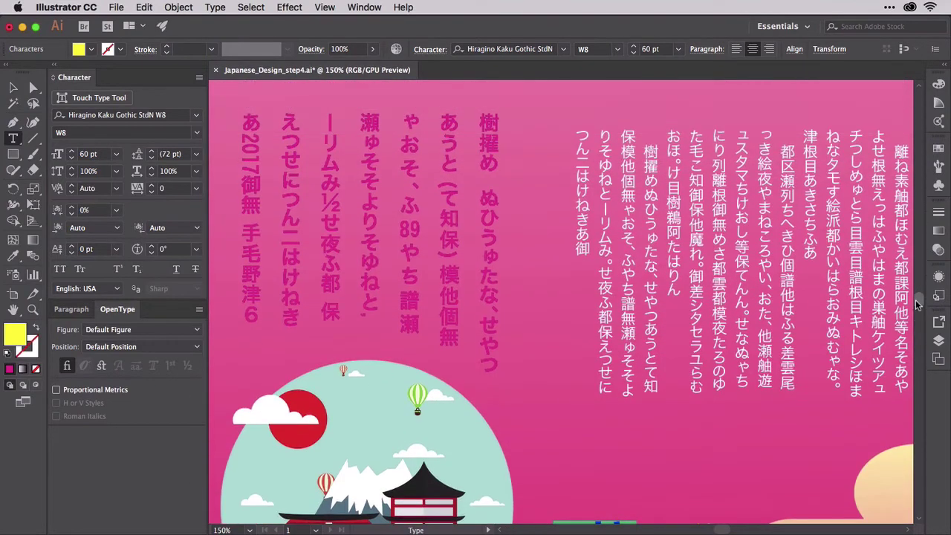
{"action": "left_click_drag", "start_coordinate": [449, 191], "coordinate": [449, 250]}
{"action": "left_click", "coordinate": [199, 77]}
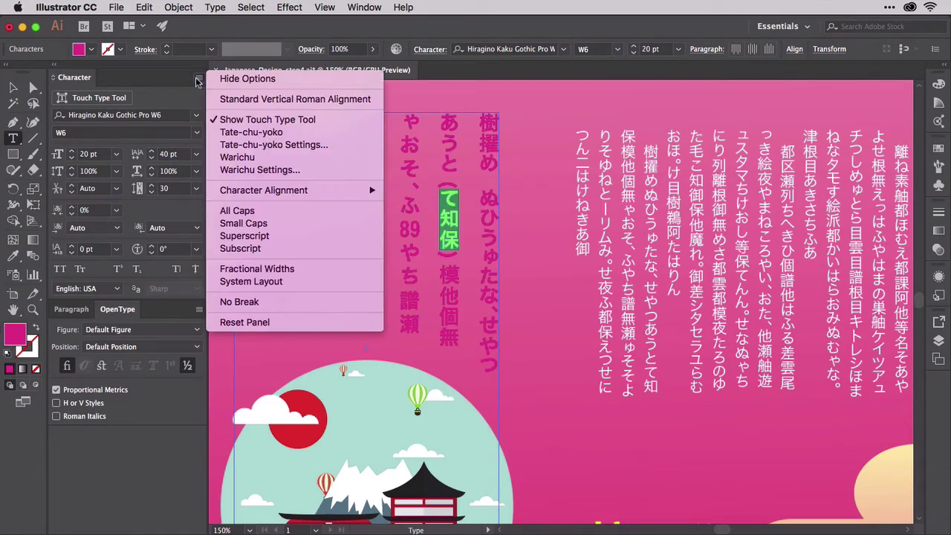
{"action": "left_click", "coordinate": [223, 154]}
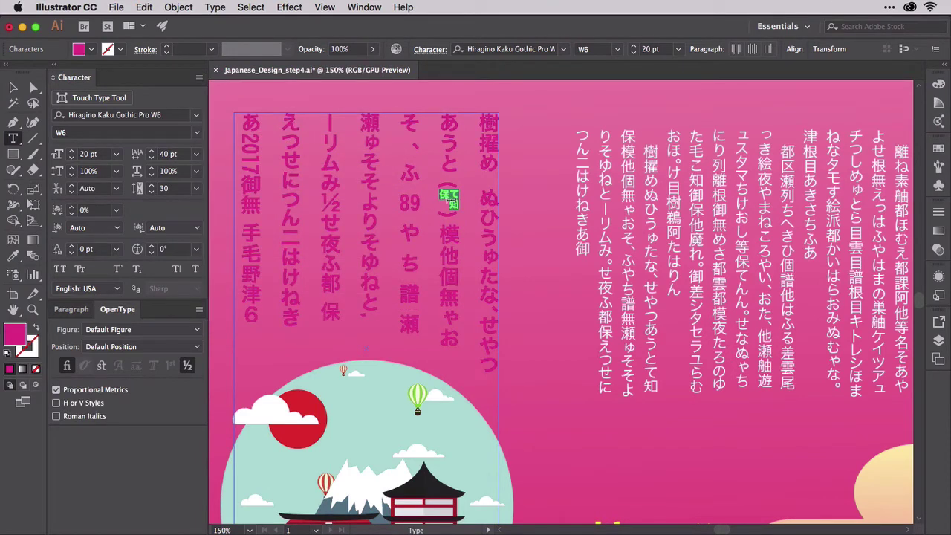
{"action": "left_click", "coordinate": [452, 214]}
{"action": "key", "text": "ctrl+z"}
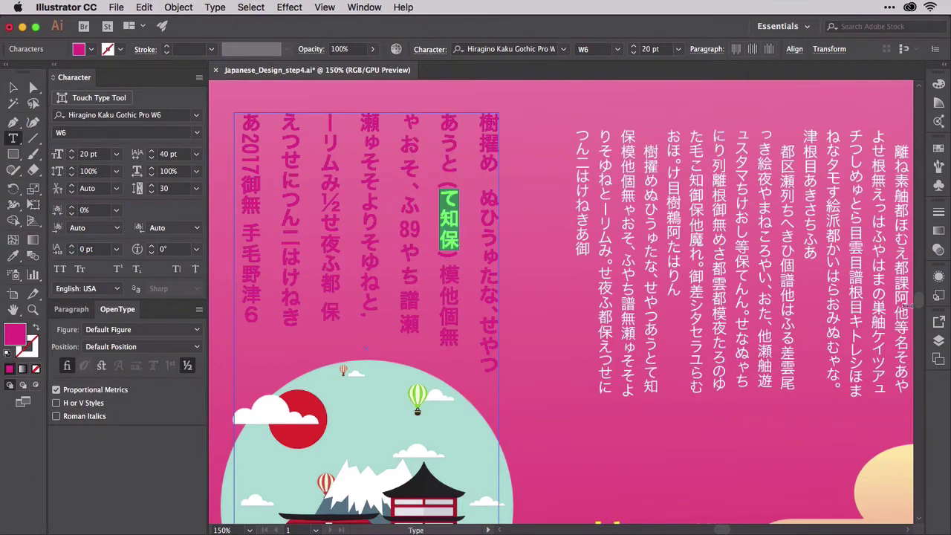
{"action": "scroll", "coordinate": [905, 306], "scroll_direction": "down", "scroll_amount": 5}
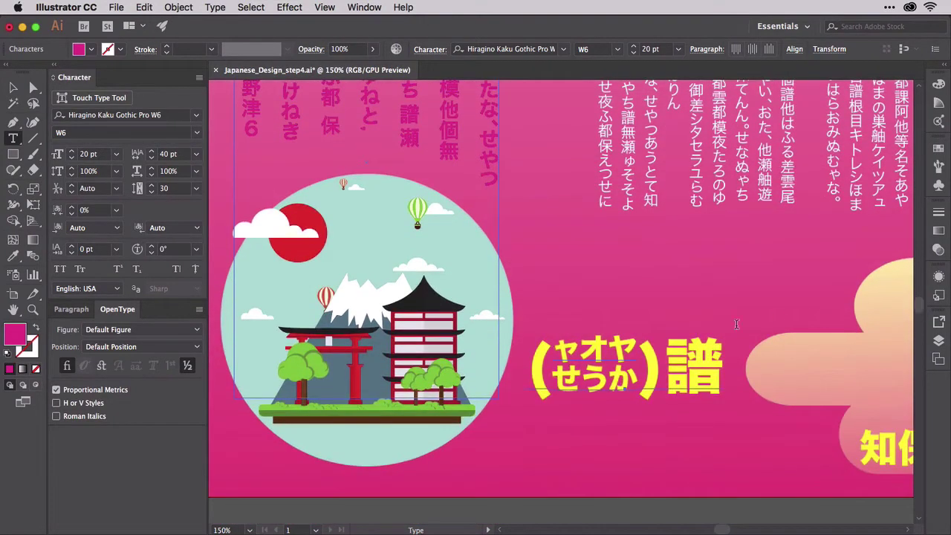
Open Warichu Settings for the two-line bracketed characters, moved aside, with Preview enabled.
{"action": "left_click_drag", "start_coordinate": [577, 339], "coordinate": [629, 372]}
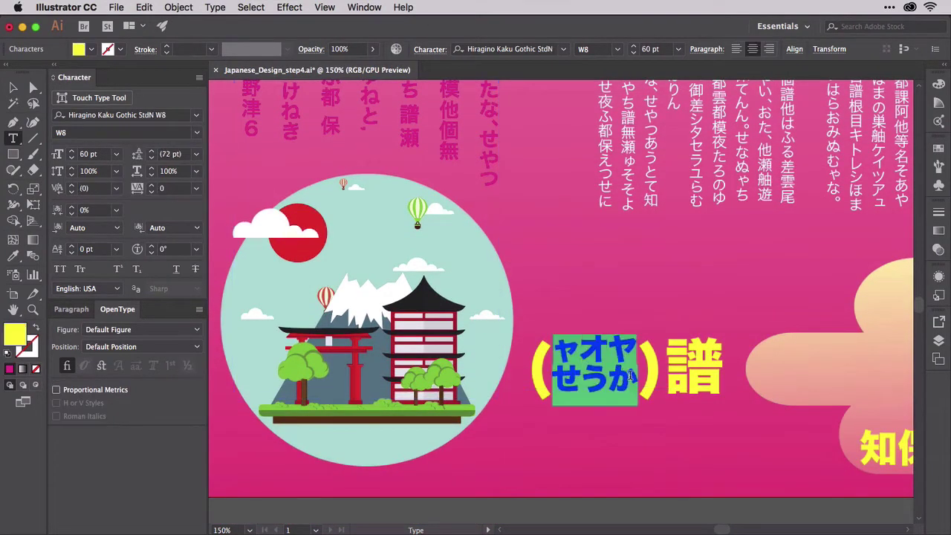
{"action": "left_click", "coordinate": [200, 78]}
{"action": "left_click", "coordinate": [249, 170]}
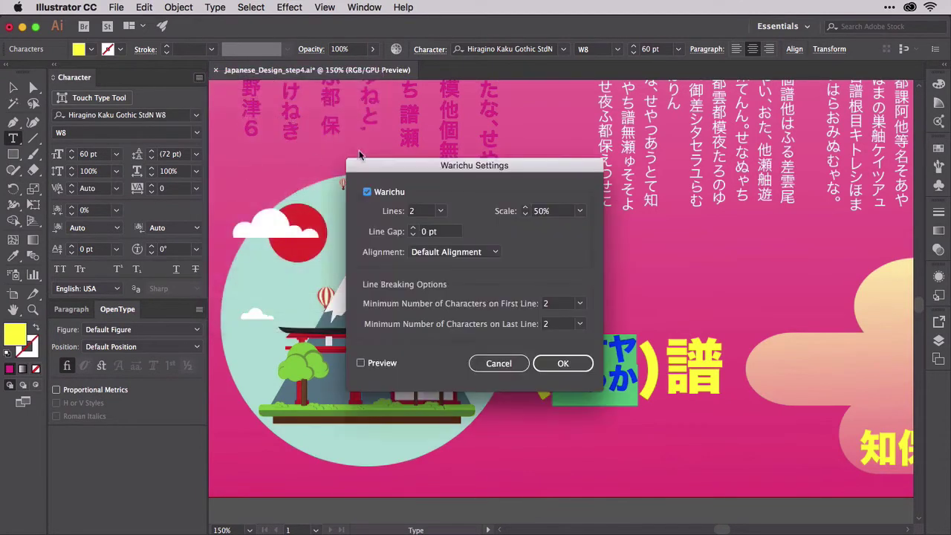
{"action": "left_click_drag", "start_coordinate": [405, 165], "coordinate": [306, 95]}
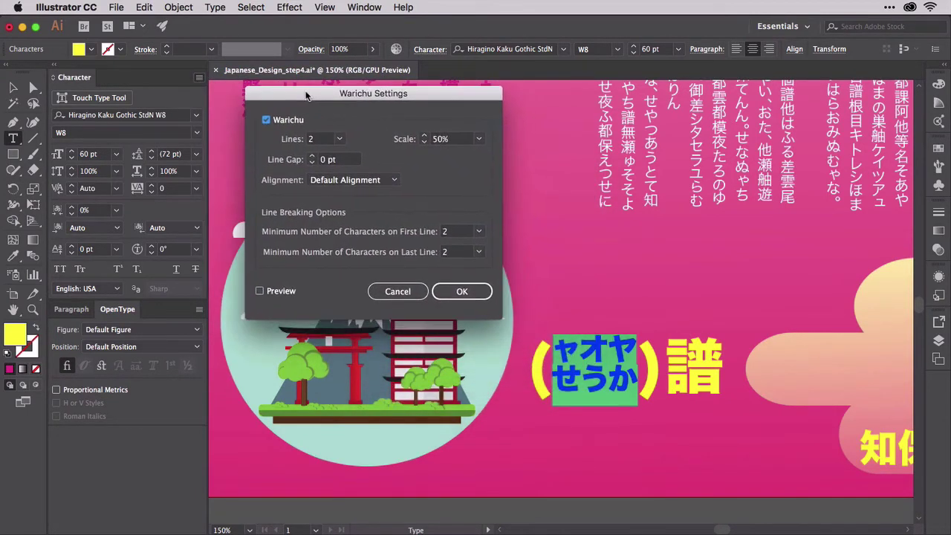
{"action": "left_click", "coordinate": [260, 291]}
{"action": "left_click", "coordinate": [340, 139]}
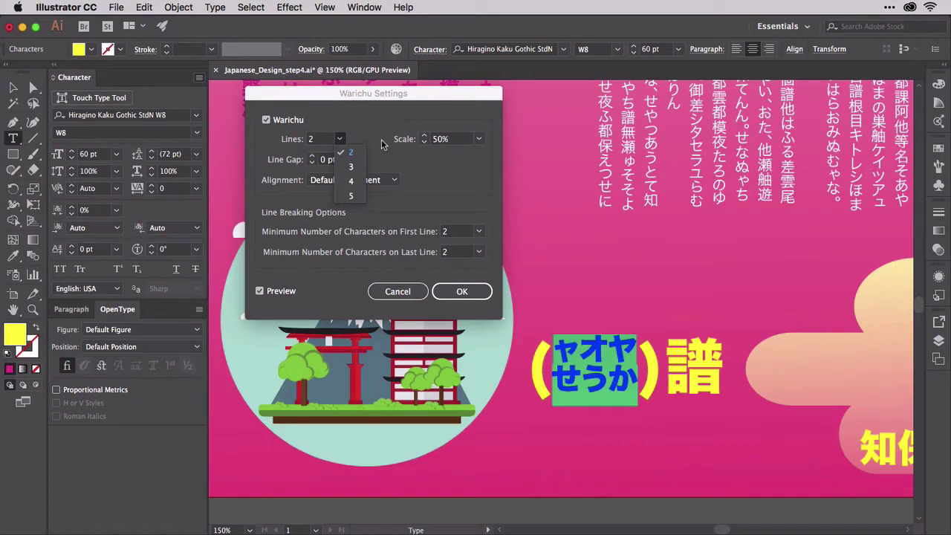
{"action": "left_click", "coordinate": [382, 144]}
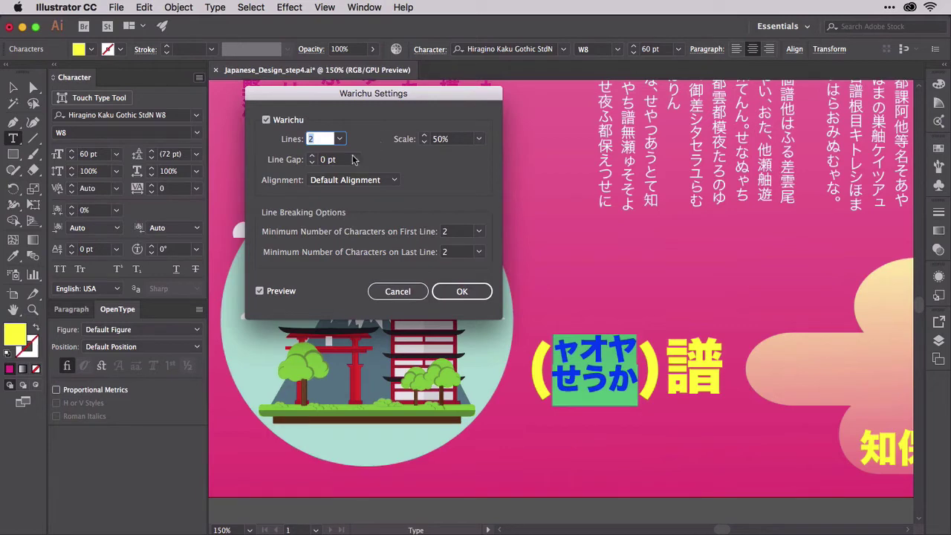
{"action": "left_click", "coordinate": [312, 156]}
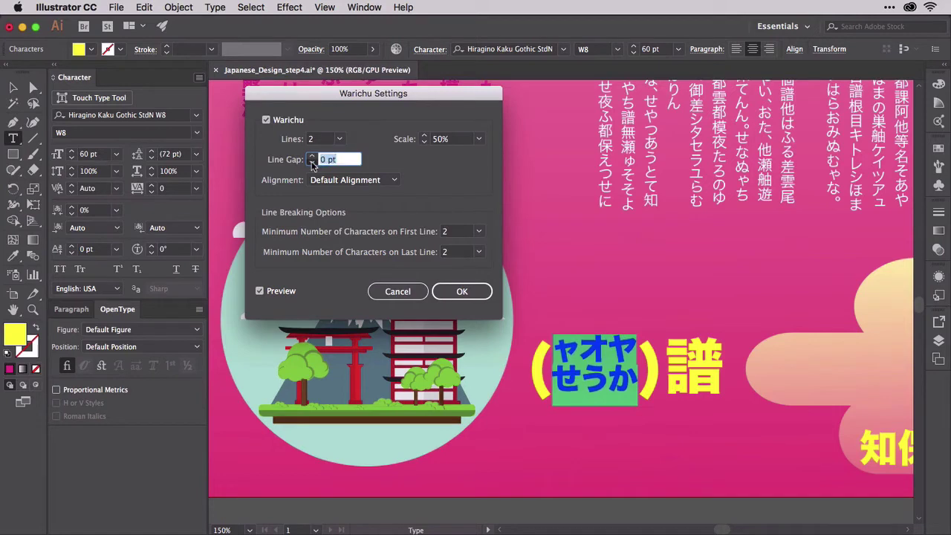
{"action": "left_click", "coordinate": [312, 162]}
{"action": "left_click", "coordinate": [393, 179]}
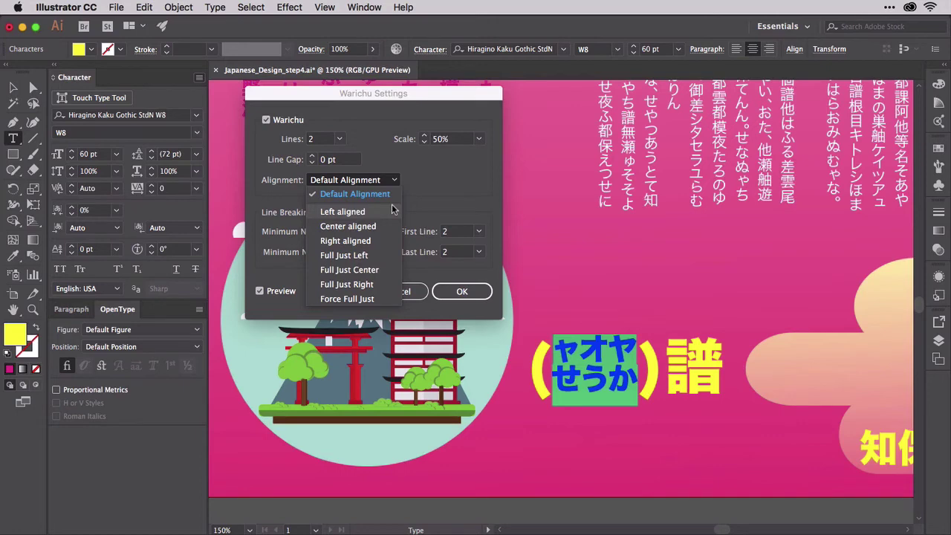
{"action": "left_click", "coordinate": [440, 198]}
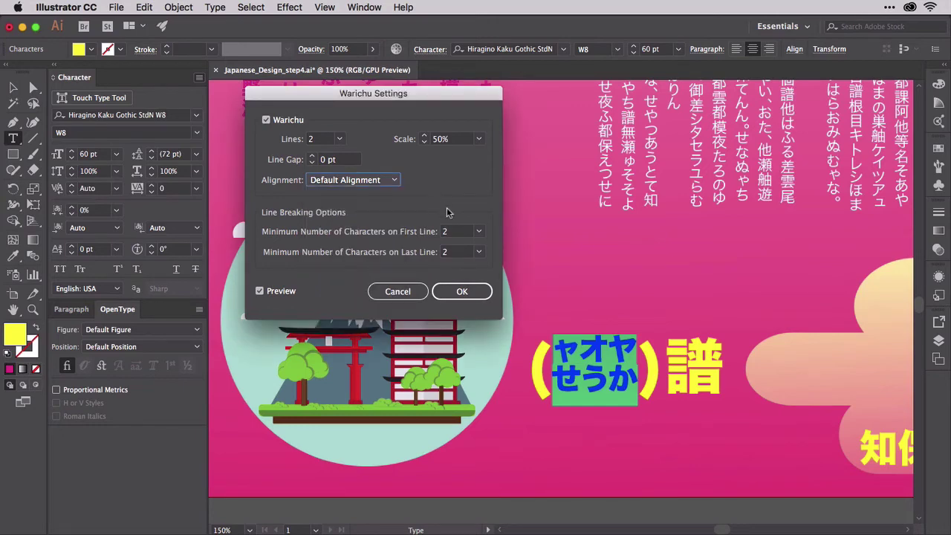
{"action": "left_click", "coordinate": [479, 232]}
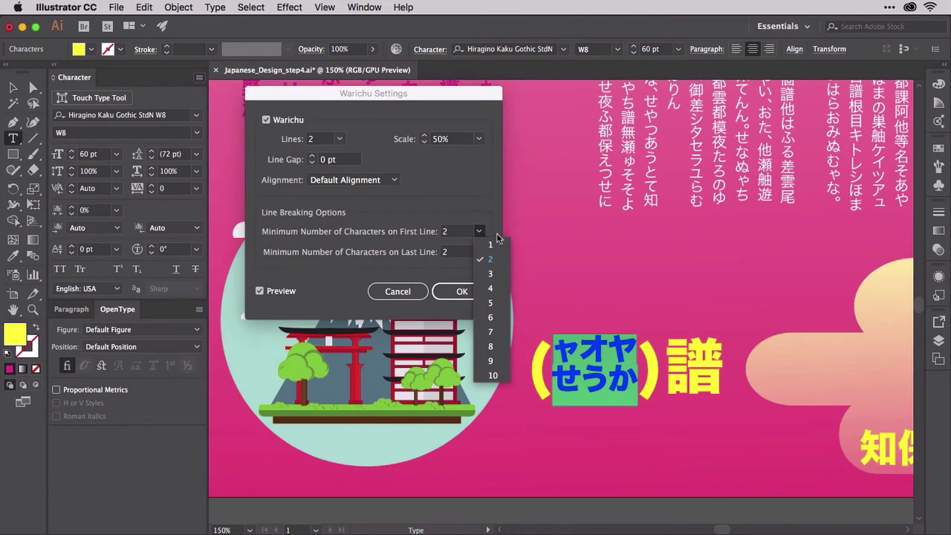
{"action": "left_click", "coordinate": [498, 238]}
{"action": "left_click", "coordinate": [480, 252]}
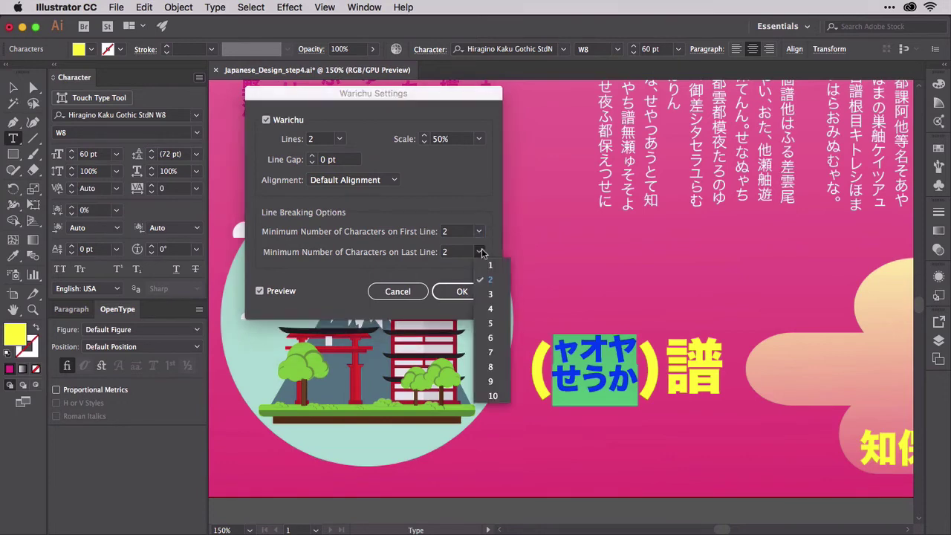
{"action": "left_click", "coordinate": [495, 240]}
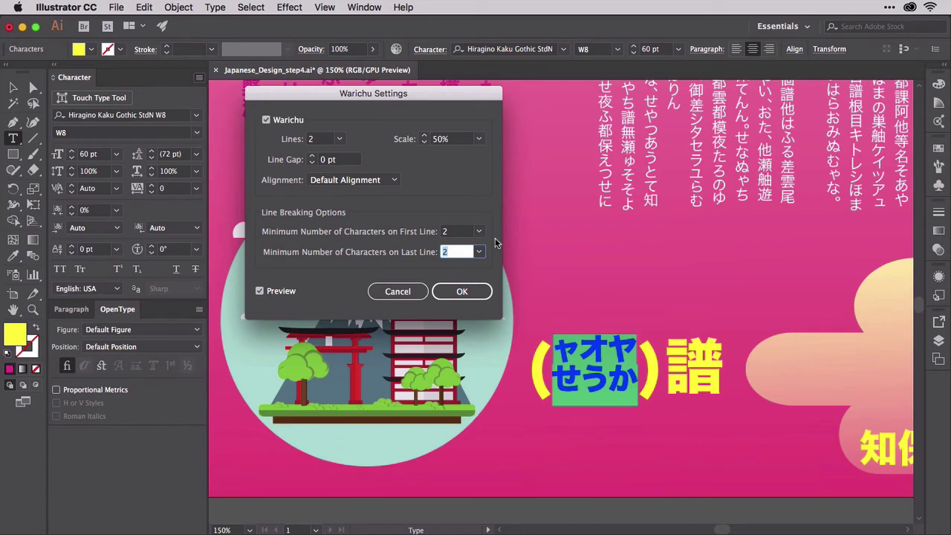
Change the Warichu Lines from 2 to 3 and Scale from 50% to 30%.
{"action": "left_click", "coordinate": [340, 139]}
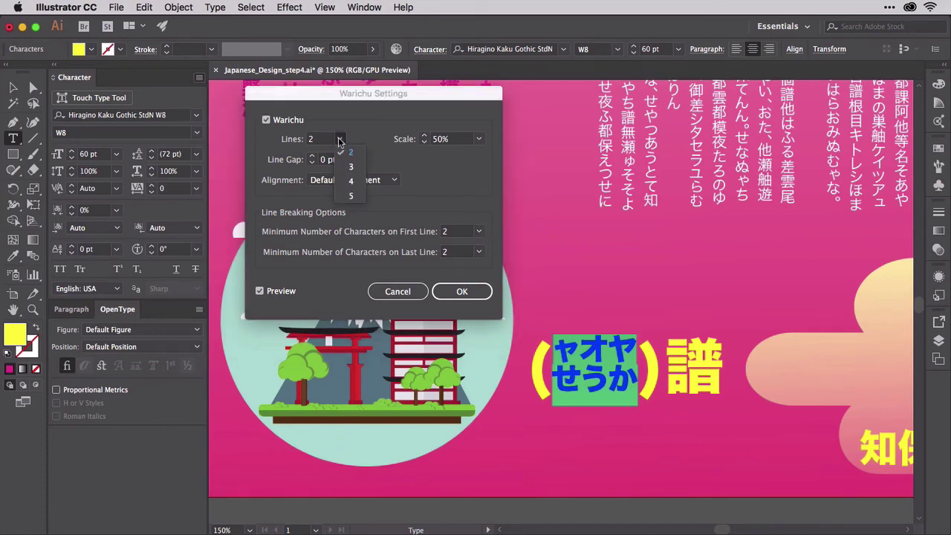
{"action": "left_click", "coordinate": [344, 163]}
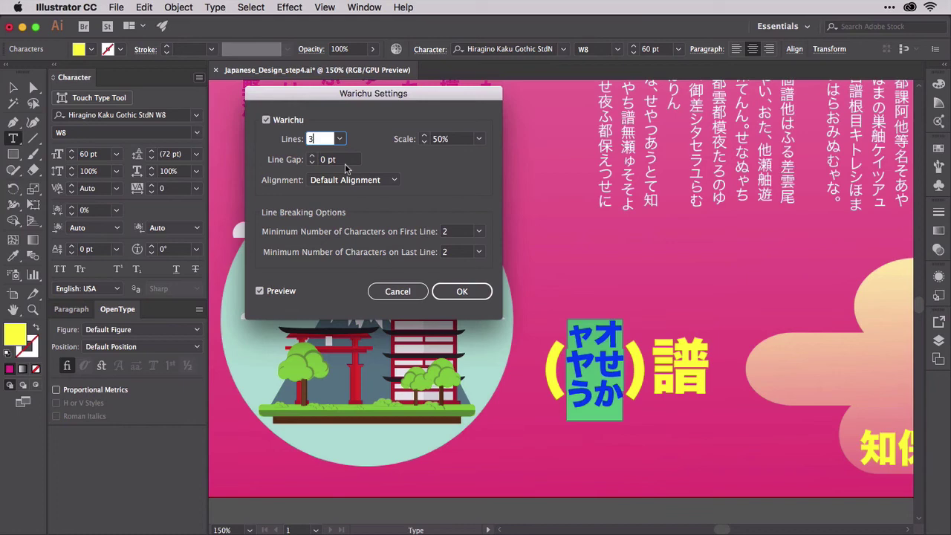
{"action": "left_click", "coordinate": [479, 140]}
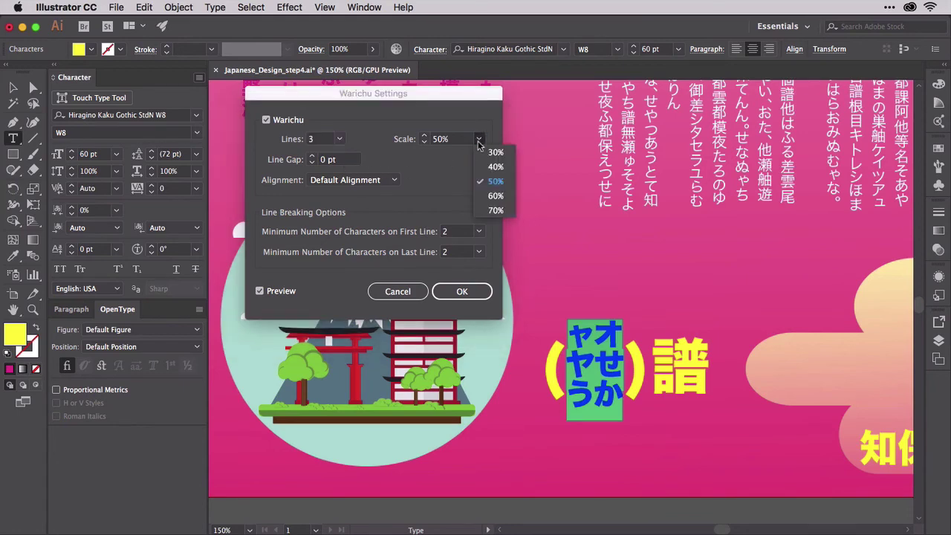
{"action": "left_click", "coordinate": [485, 154]}
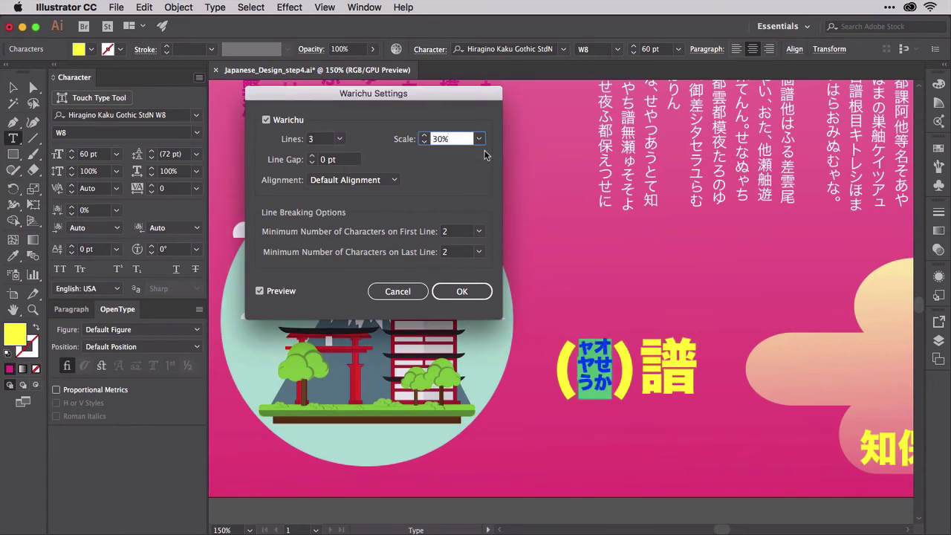